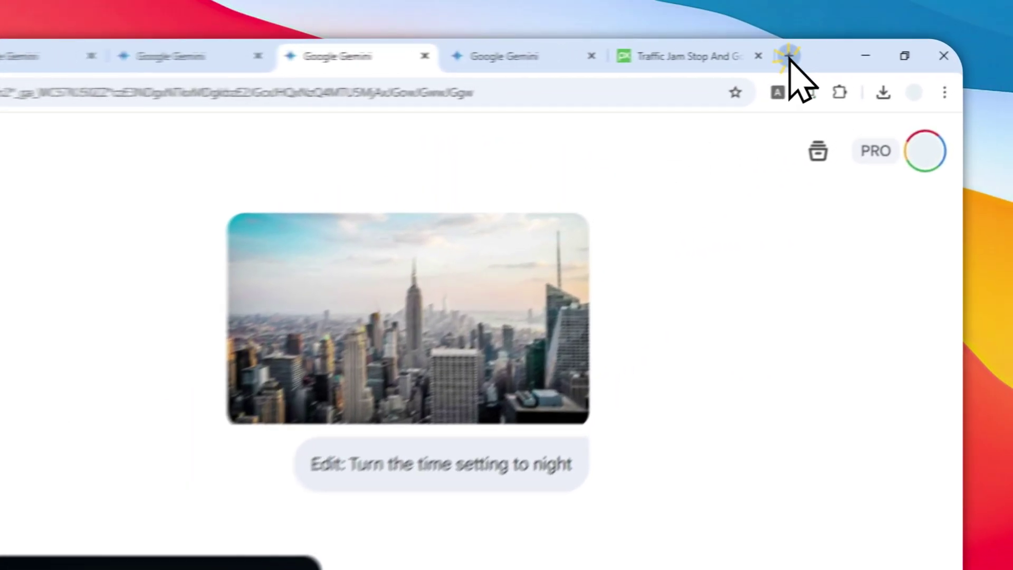
- Open gemini.google.com in a new browser tab
click(866, 48)
click(169, 75)
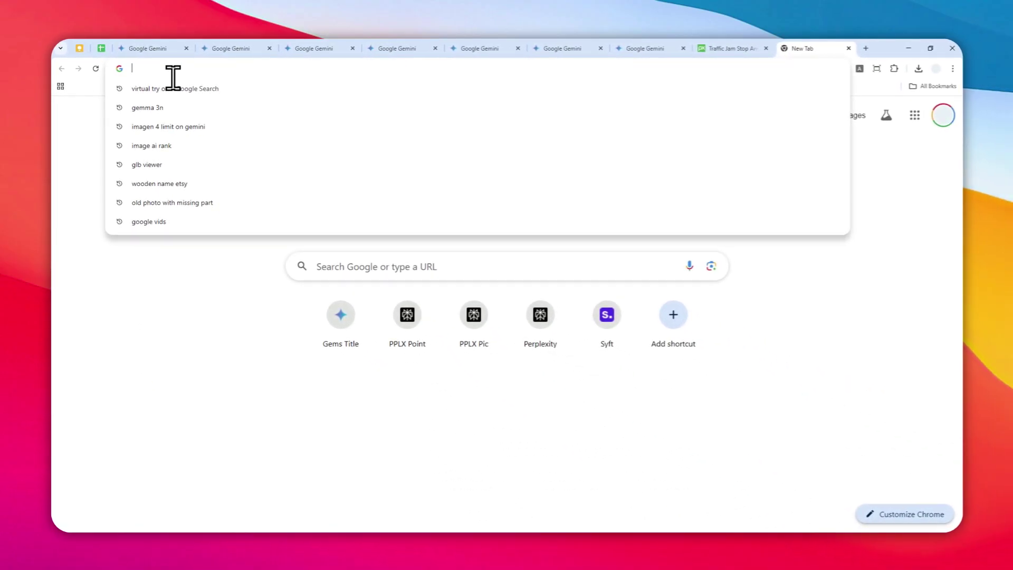
text(gemini.google.com)
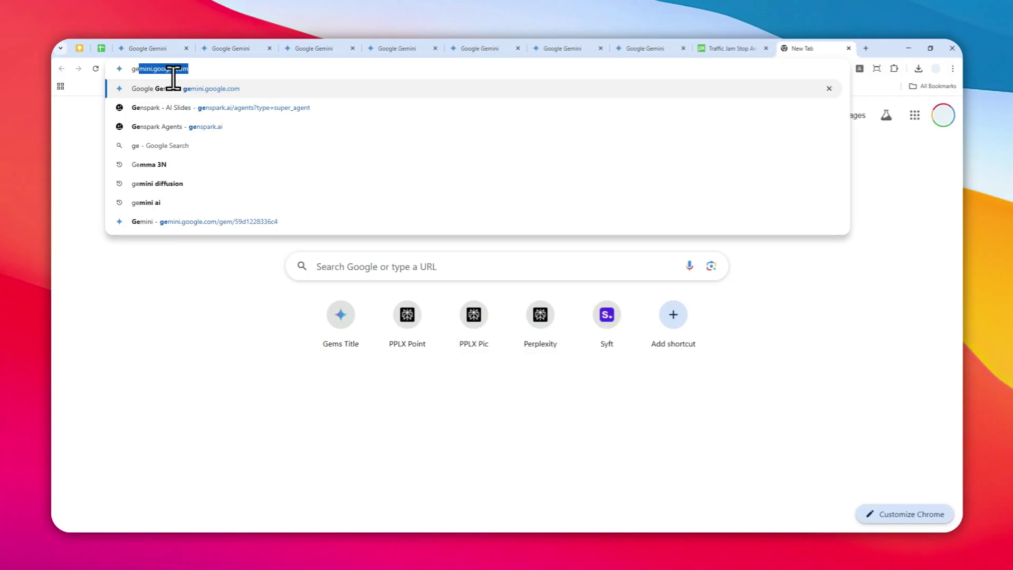
key(Return)
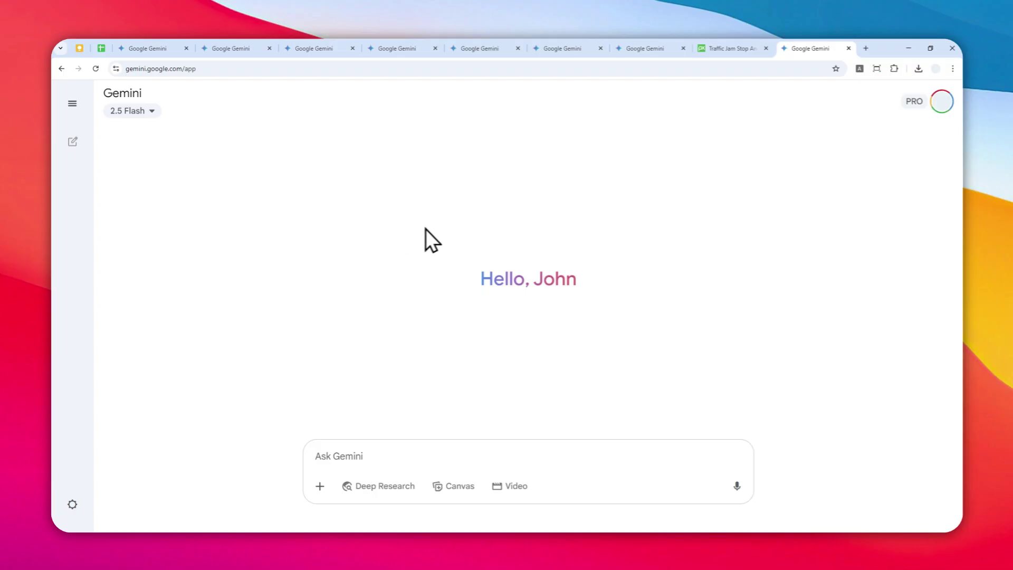
- Copy the traffic jam photo from the Pixabay page and paste it into the new Gemini prompt
click(725, 47)
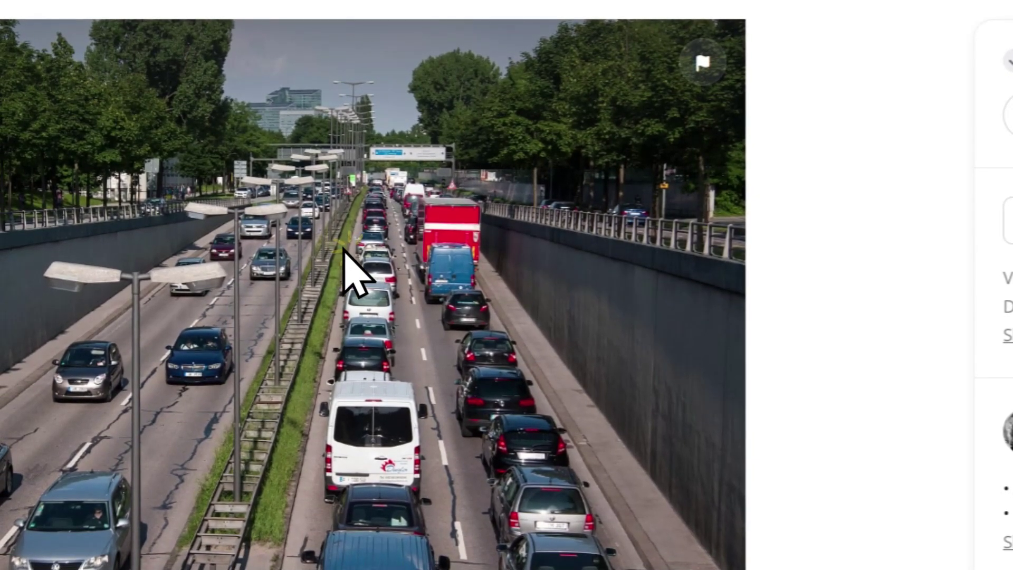
right_click(347, 251)
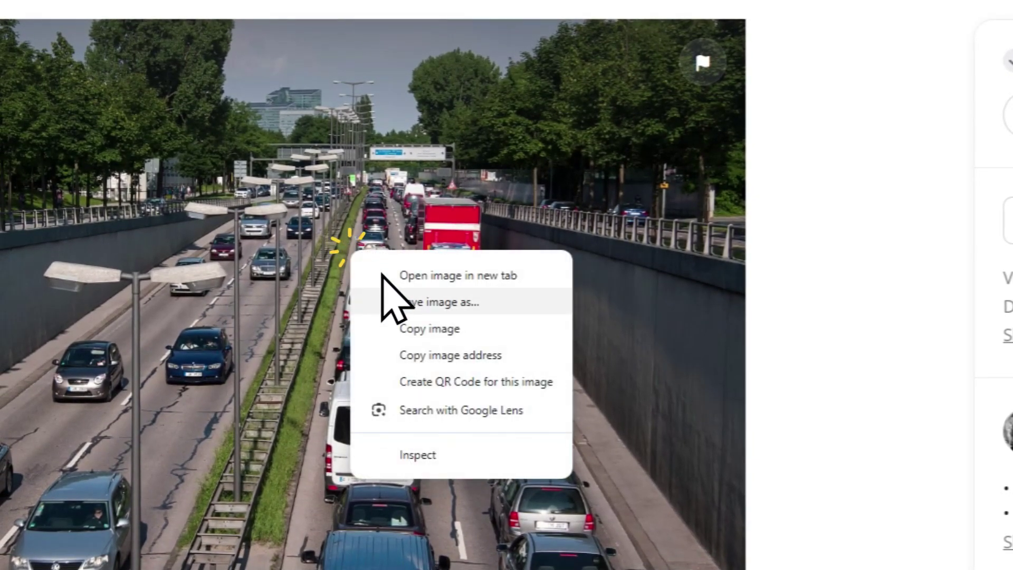
click(425, 327)
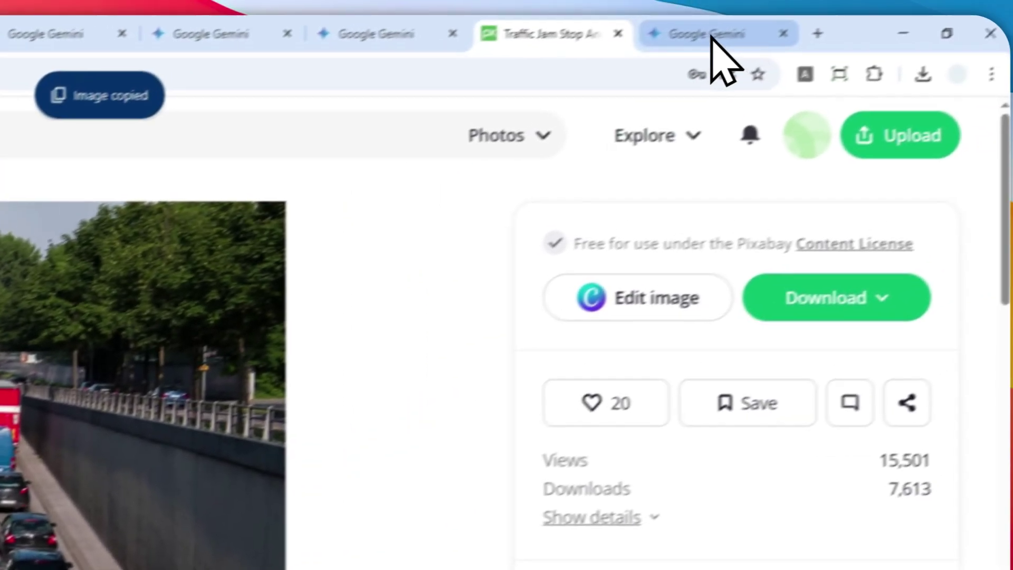
click(711, 36)
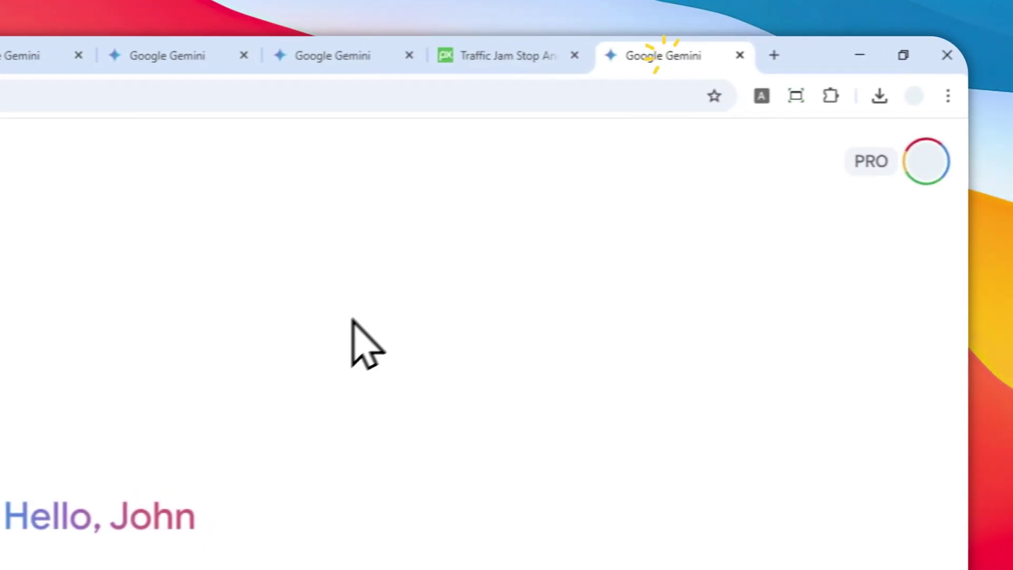
right_click(445, 414)
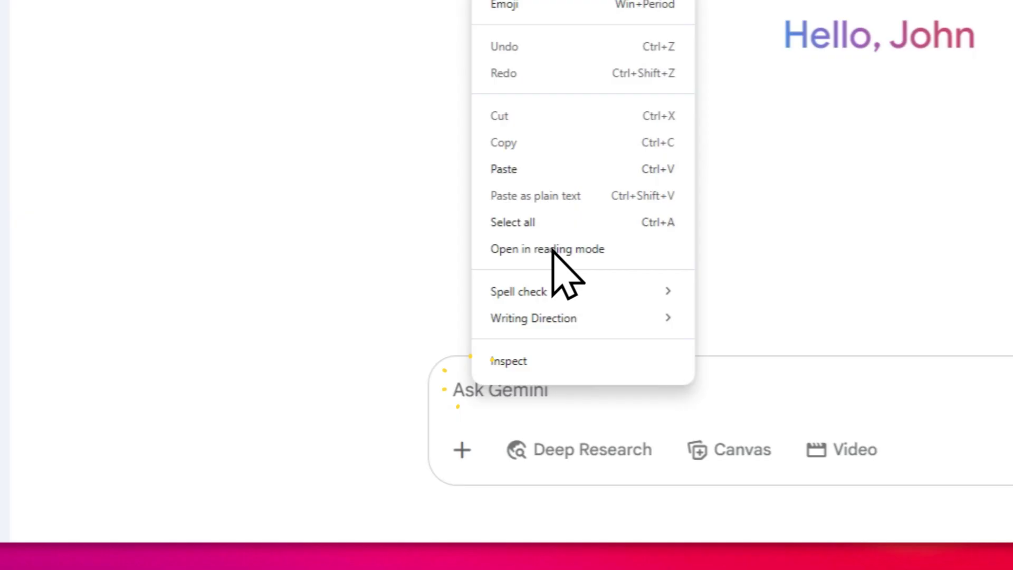
click(558, 170)
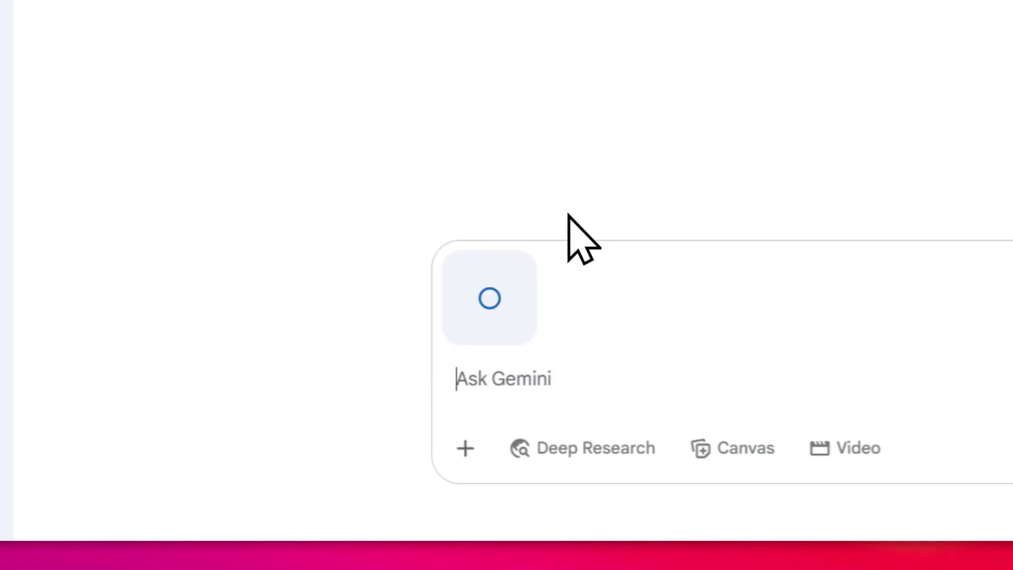
click(466, 448)
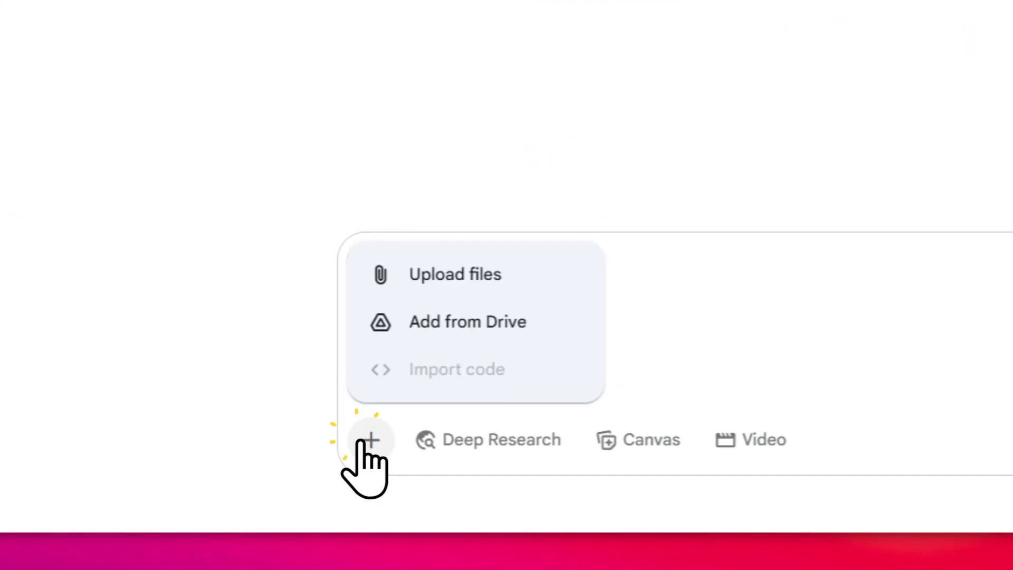
click(666, 372)
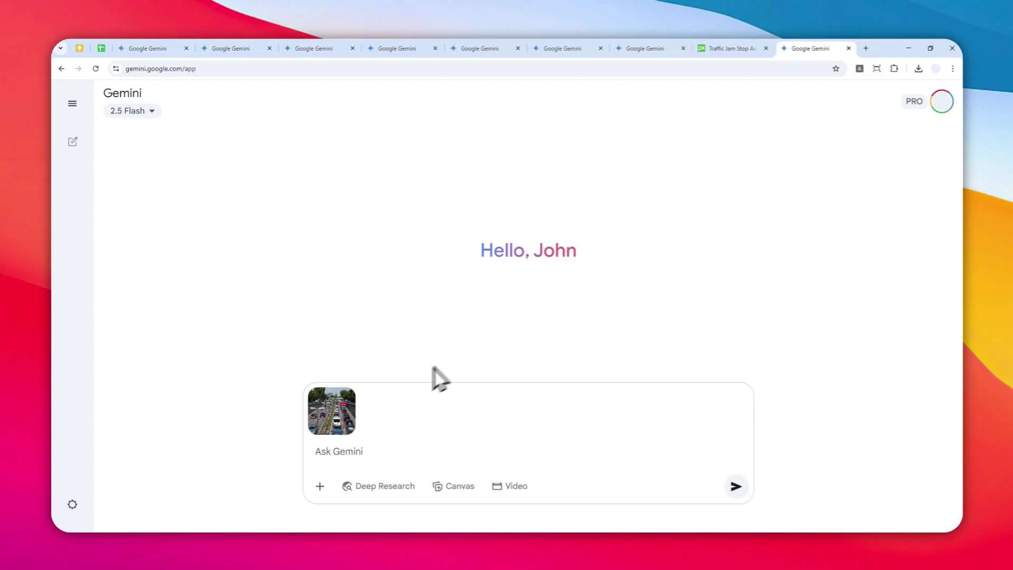
click(731, 48)
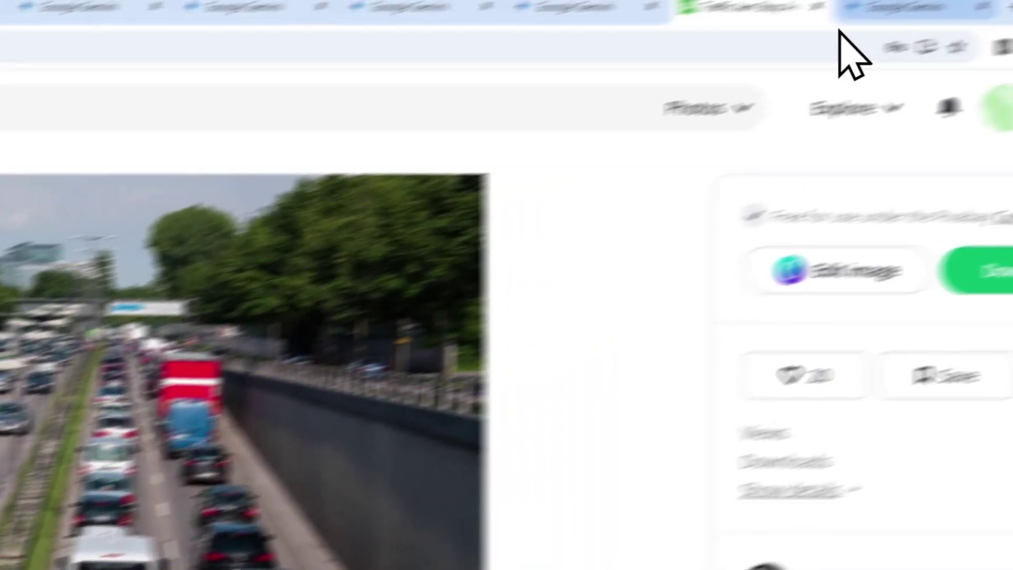
click(847, 49)
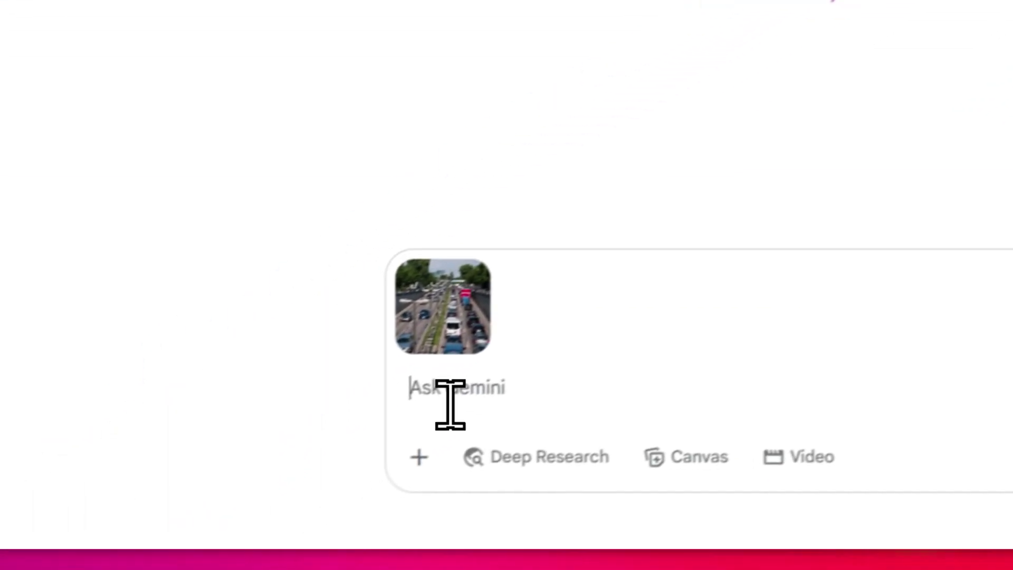
- Submit the prompt "Edit: Remove the cars on the left lane" with the attached traffic photo and view the generated image
text(Edit:)
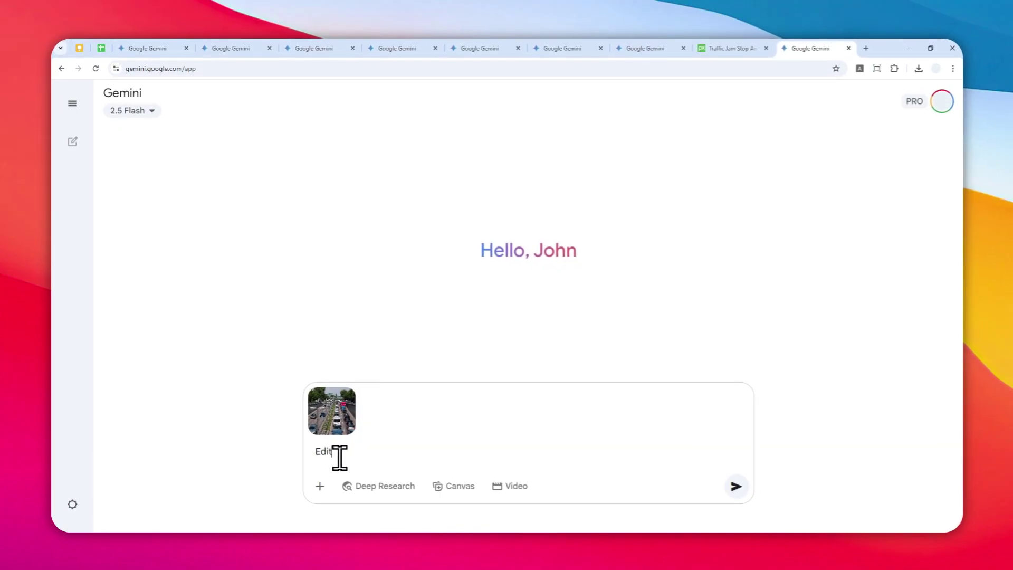
text( Remove the car)
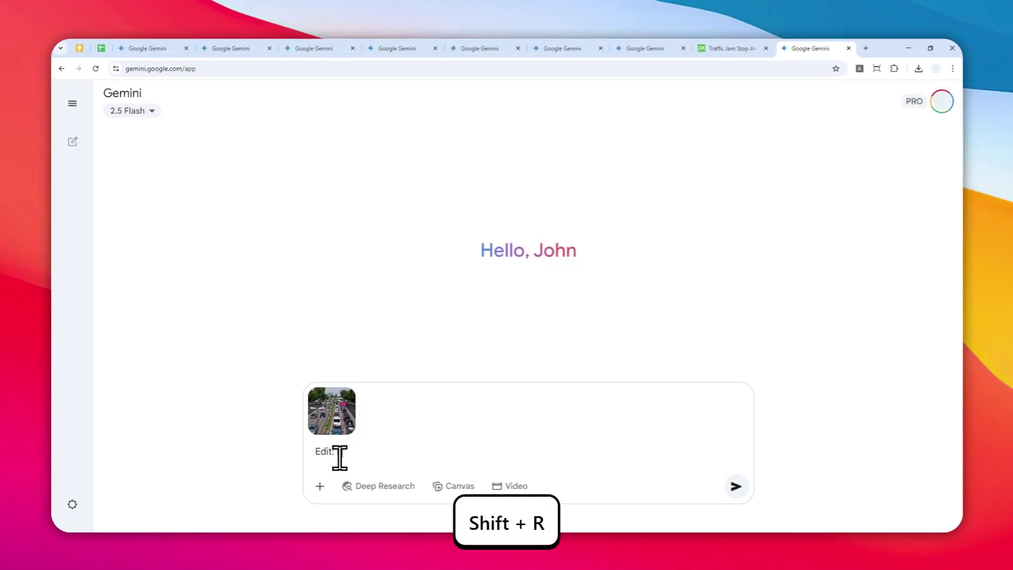
text(s on the left )
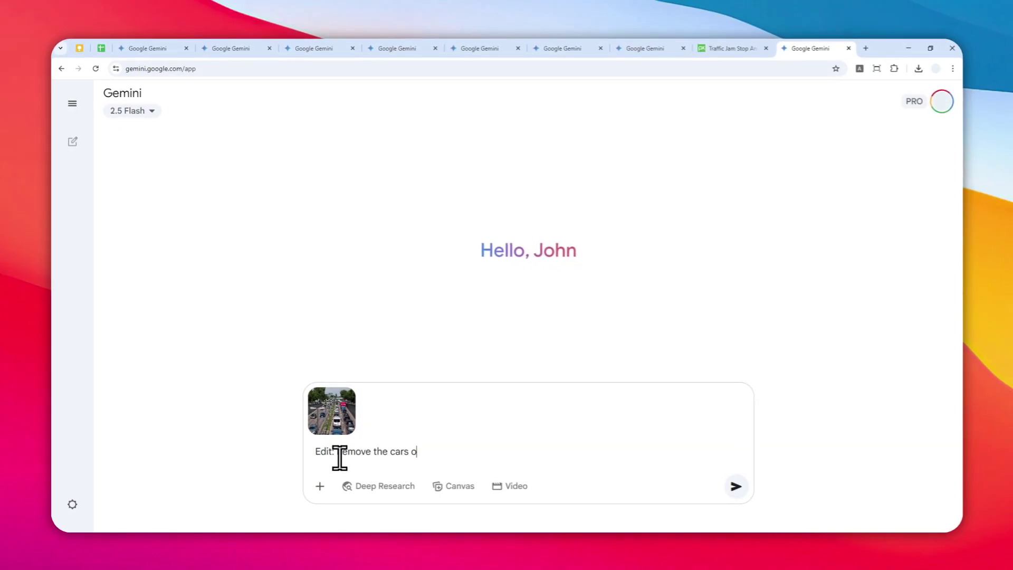
text(lane)
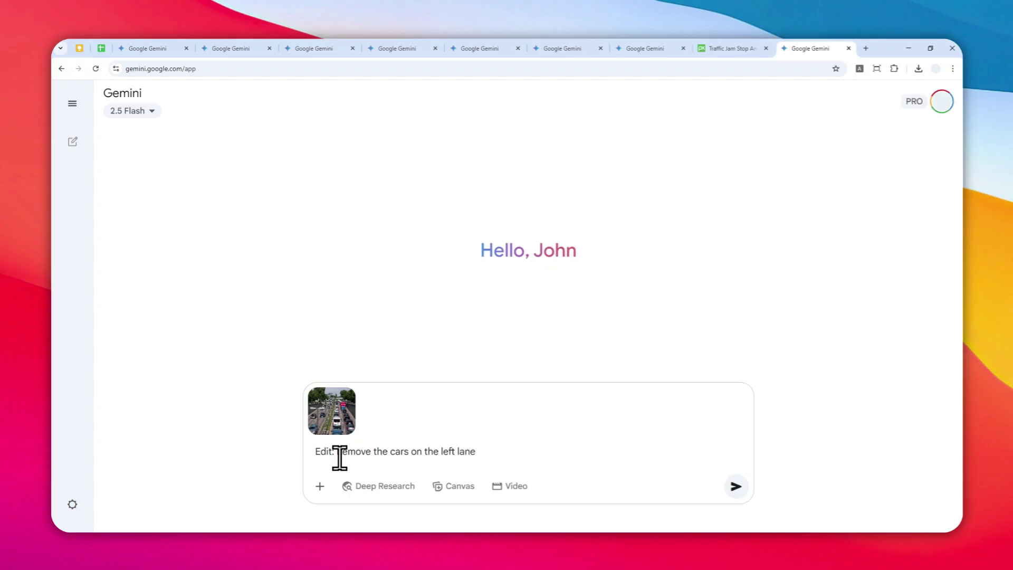
double_click(323, 451)
click(494, 451)
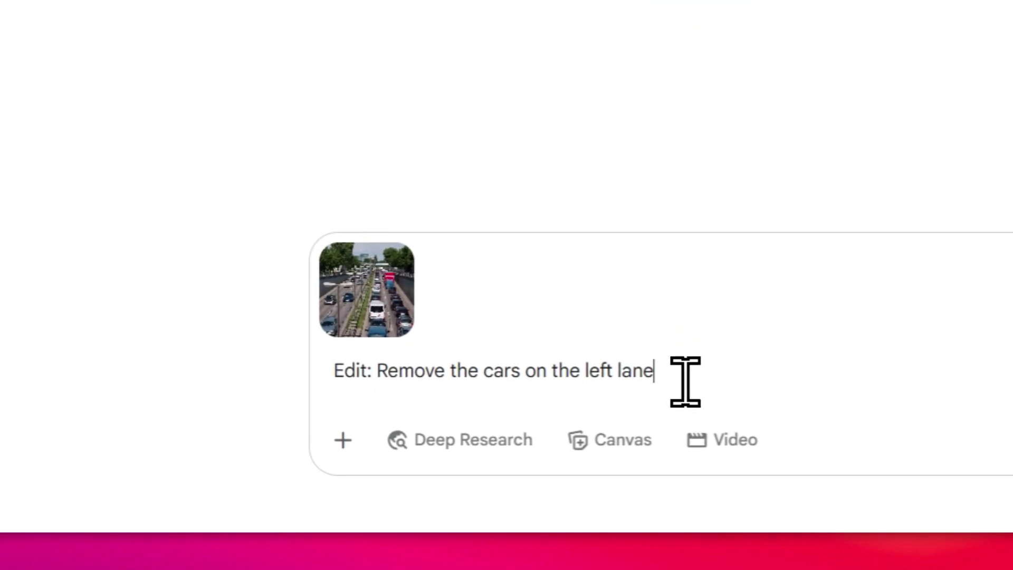
drag(681, 372, 384, 353)
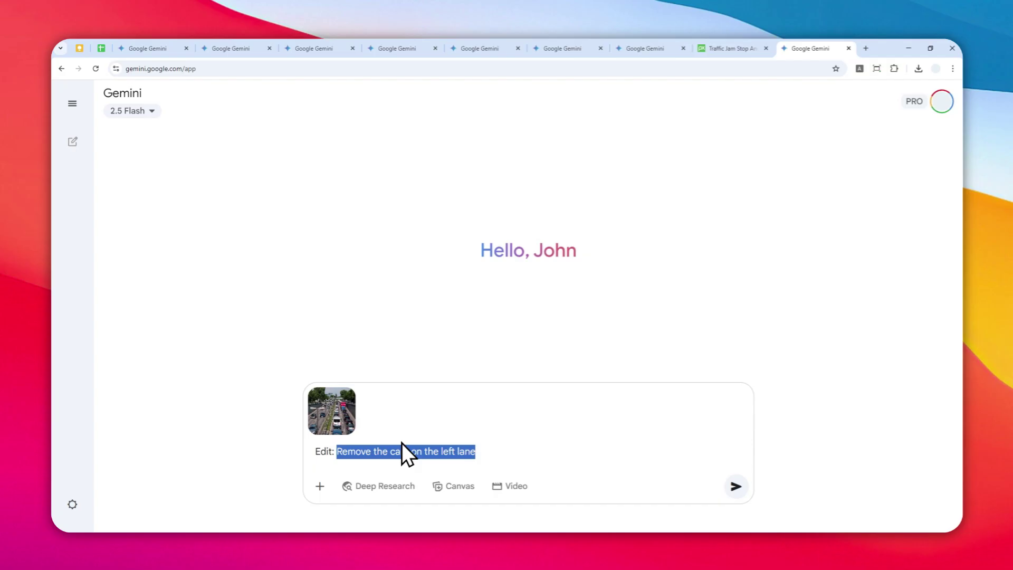
click(735, 486)
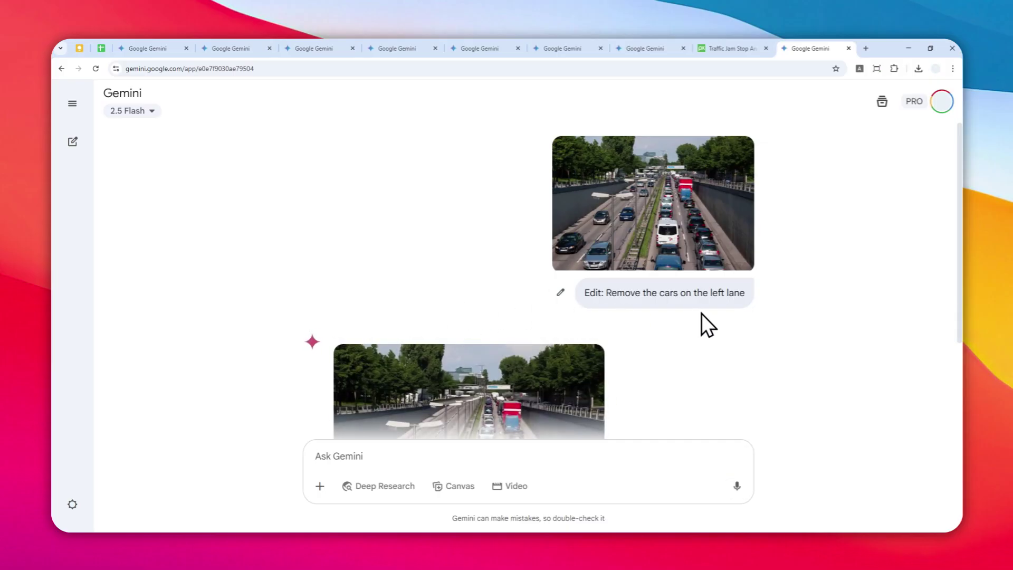
scroll(698, 318, down, 3)
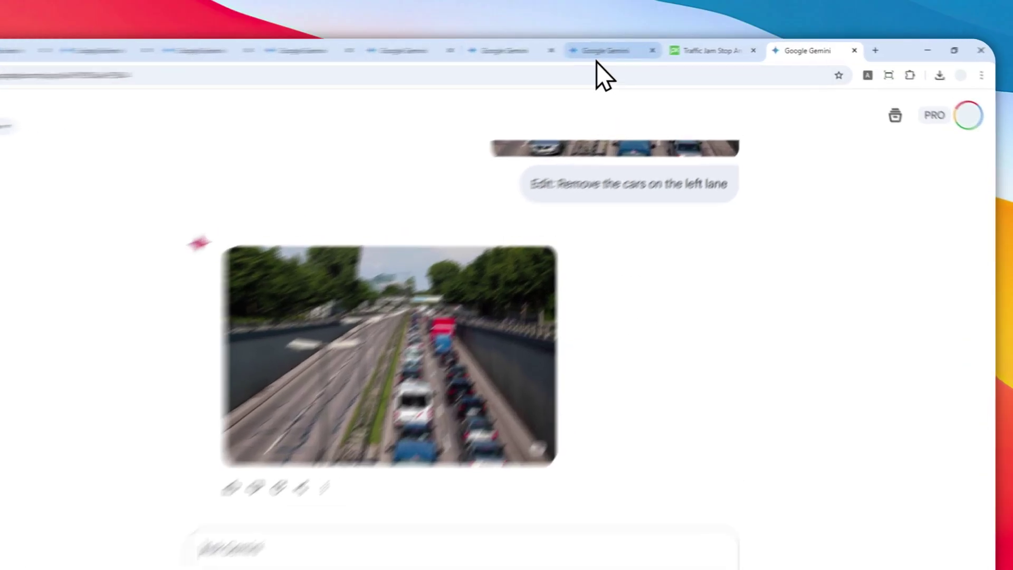
- Compare the original portrait with the edited version in the earlier chat about removing the woman's glasses
click(638, 47)
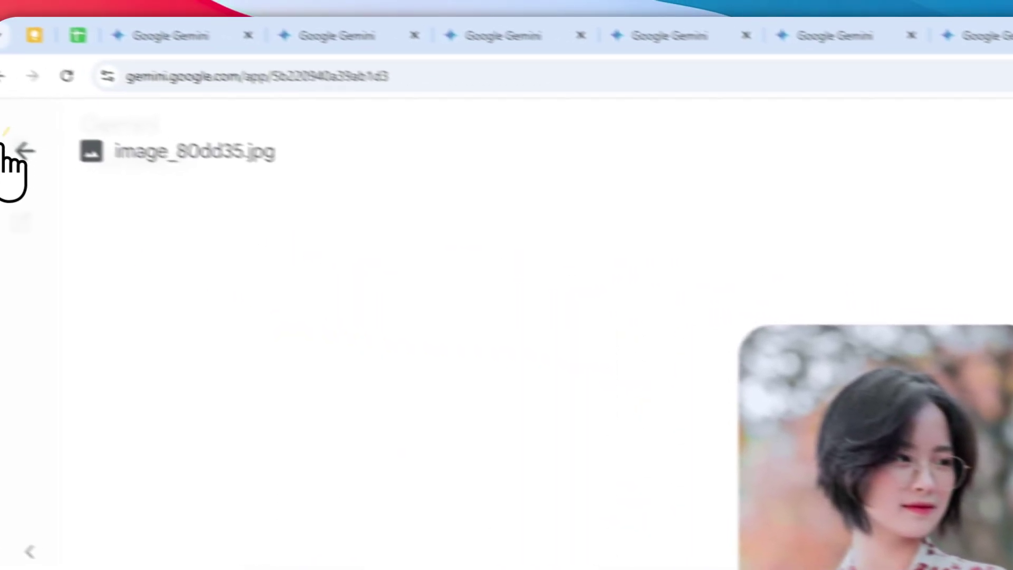
click(26, 150)
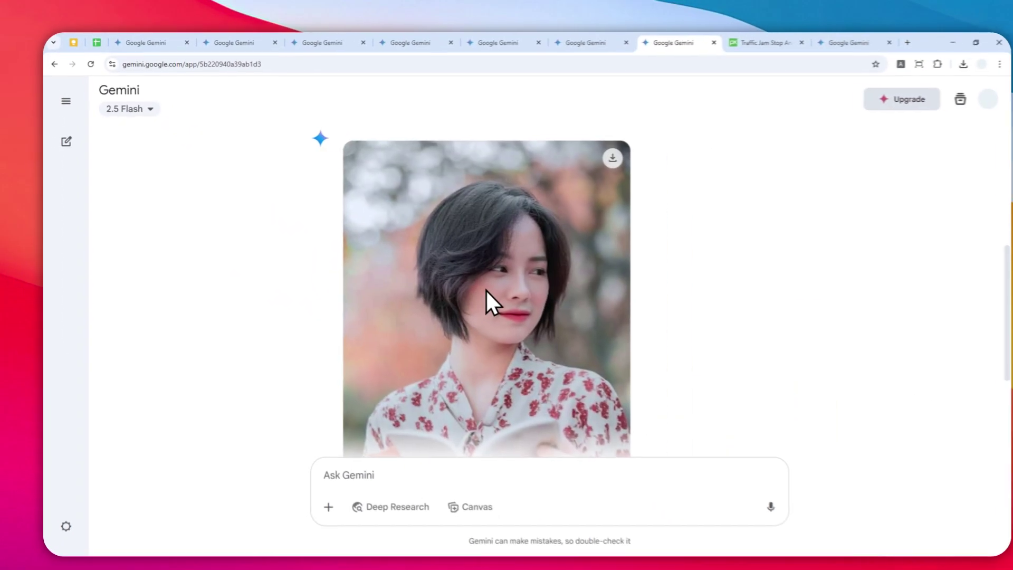
scroll(486, 289, down, 1)
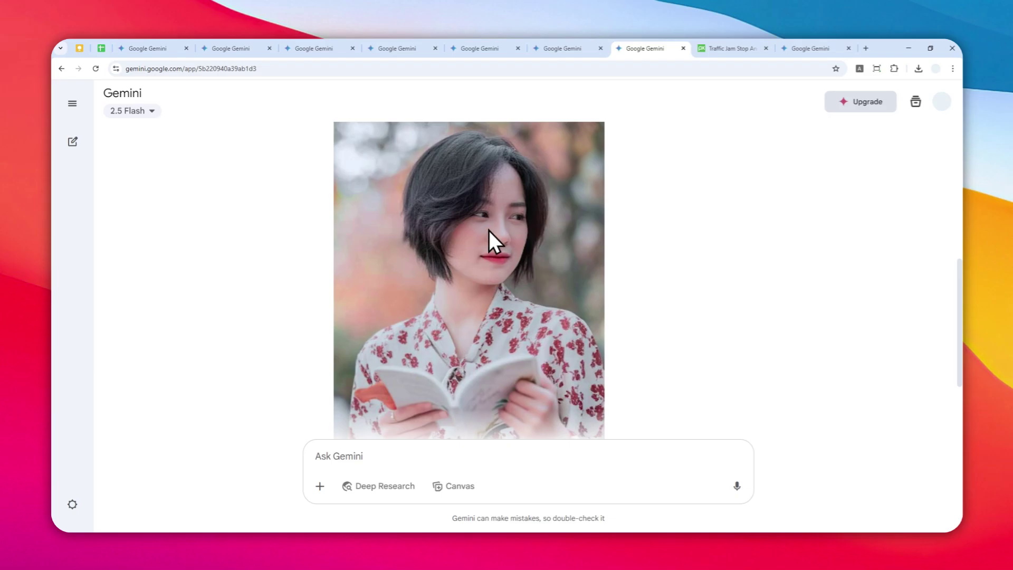
scroll(489, 219, up, 5)
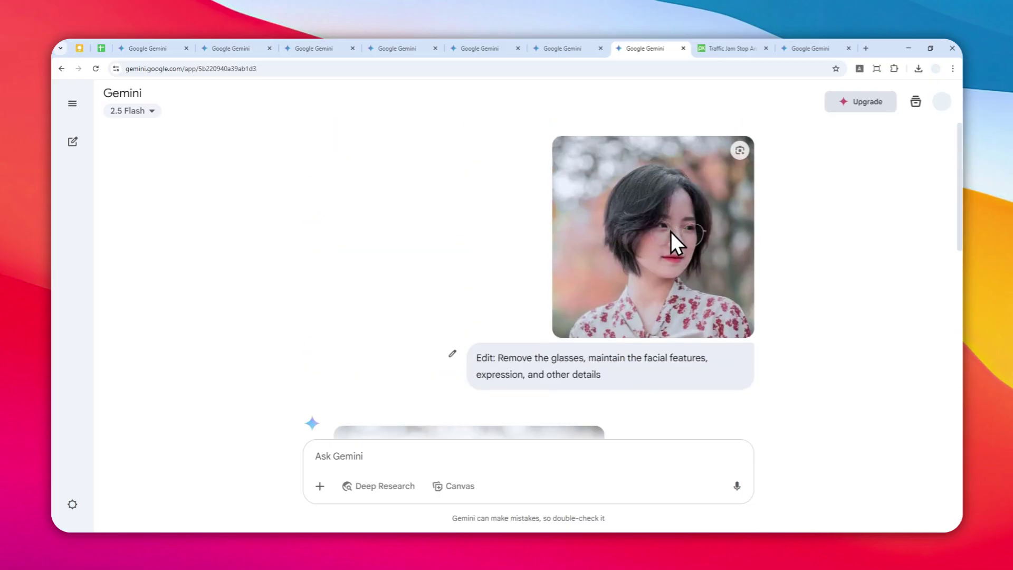
scroll(661, 233, down, 5)
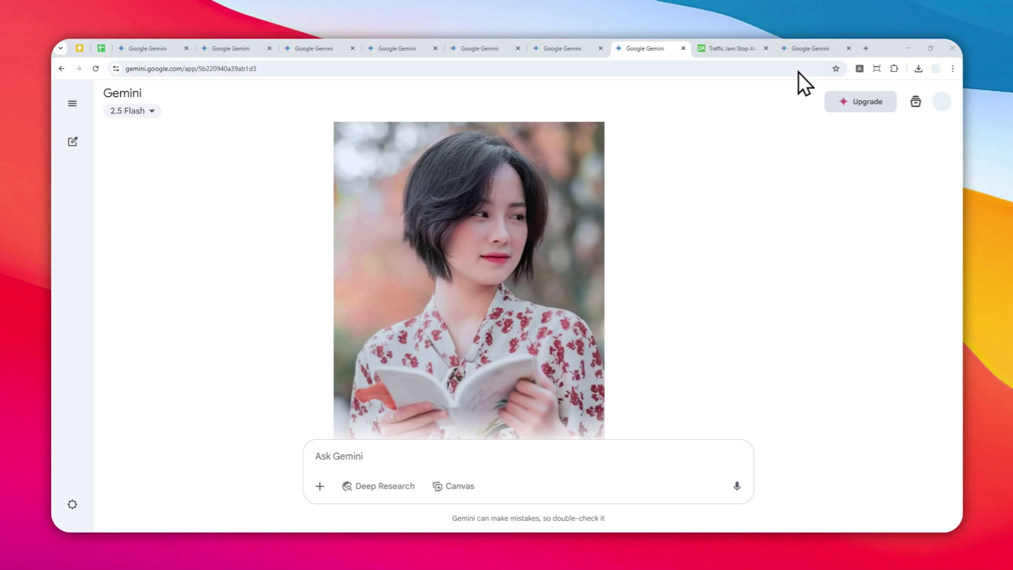
- Return to the traffic photo chat and compare the original image with the edited one
click(808, 48)
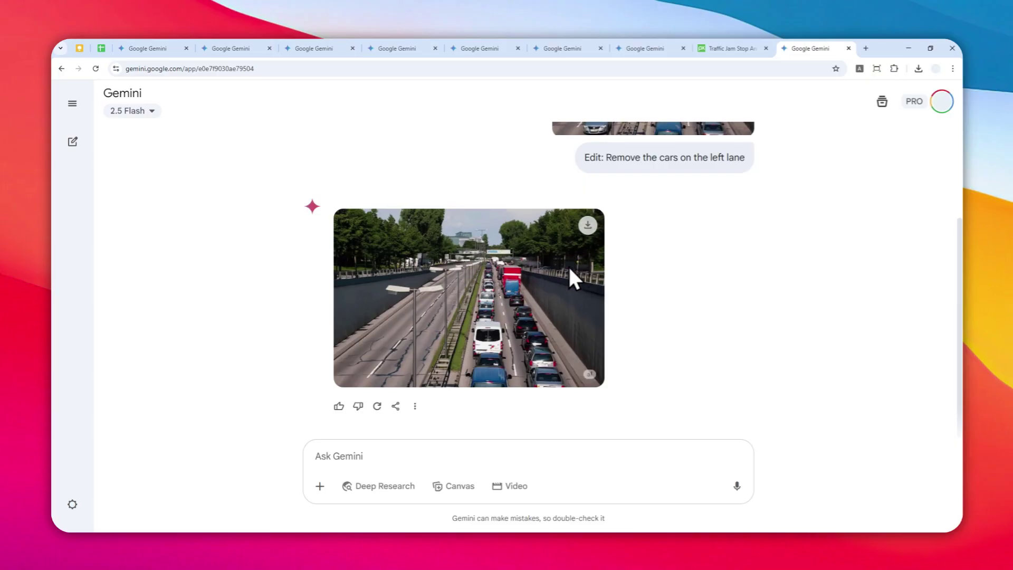
scroll(568, 265, up, 3)
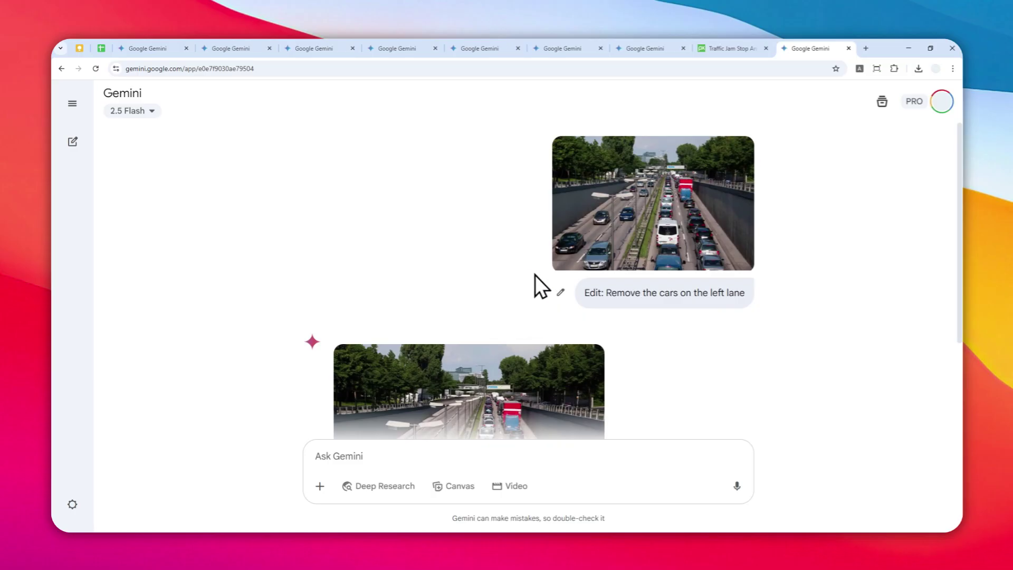
scroll(535, 274, down, 3)
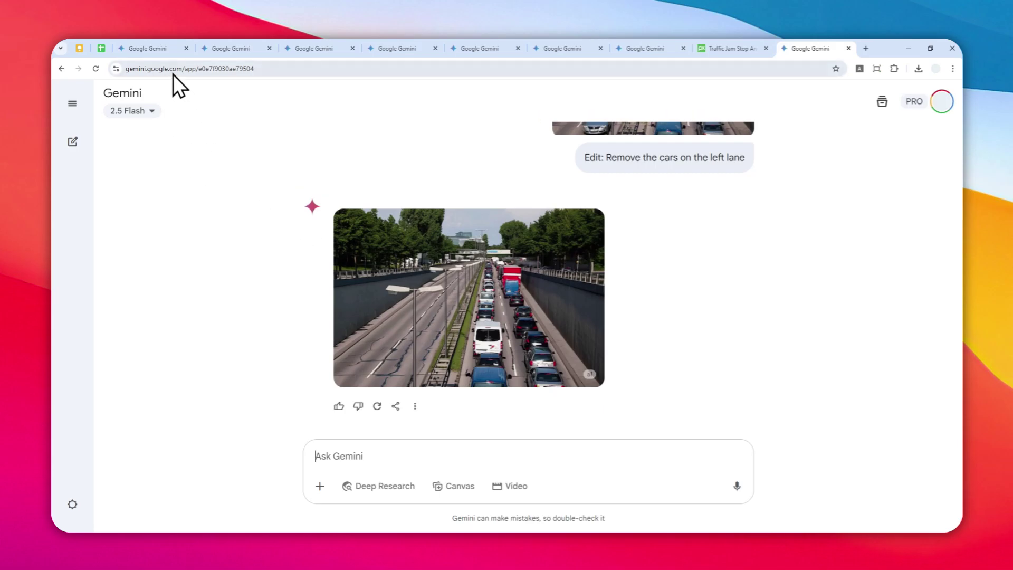
- Review the earlier chats on removing the person in the orange suit, removing the horse rider and adding Godzilla to the Eiffel Tower scene
click(149, 48)
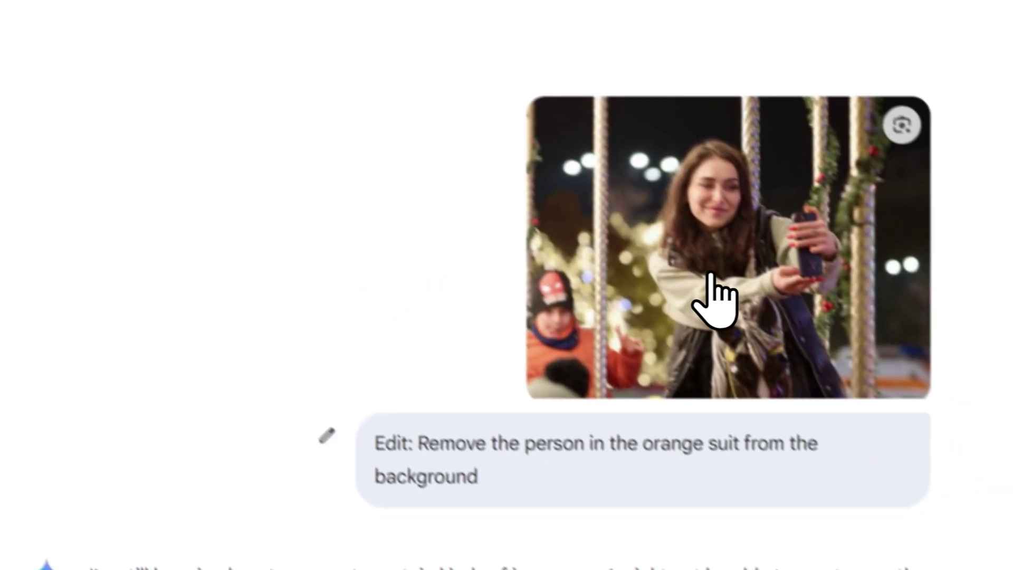
click(794, 352)
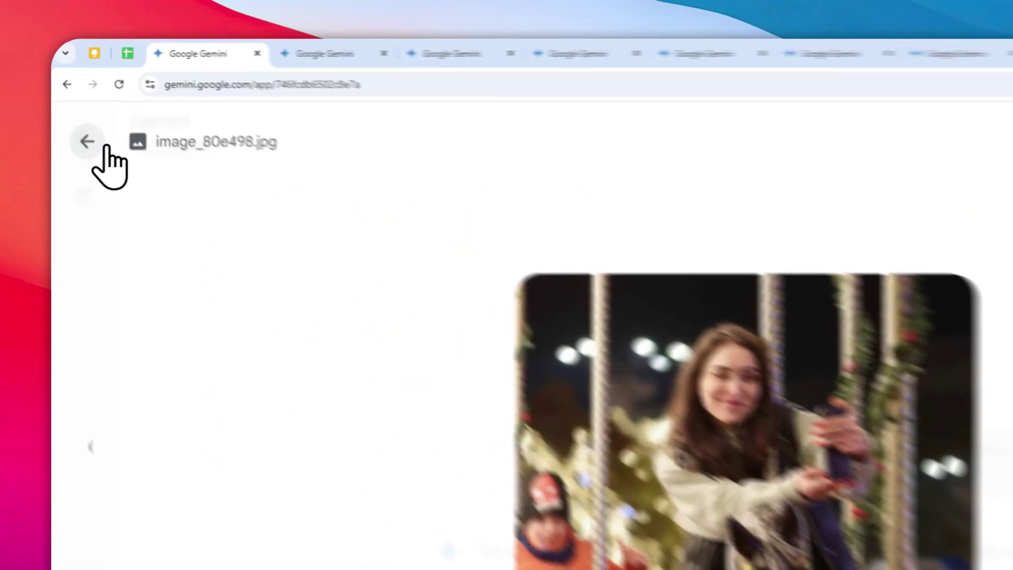
click(75, 106)
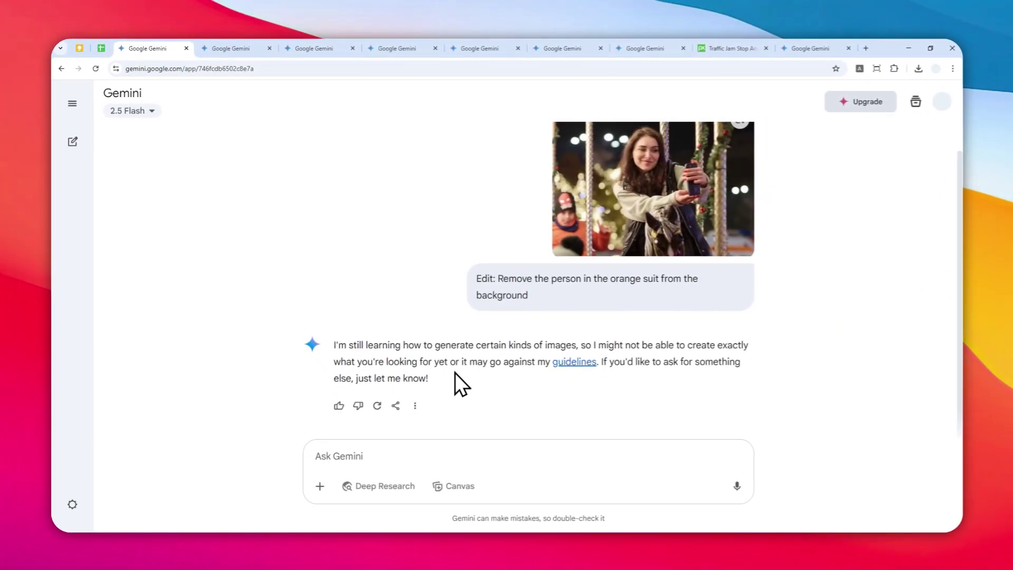
scroll(612, 248, up, 1)
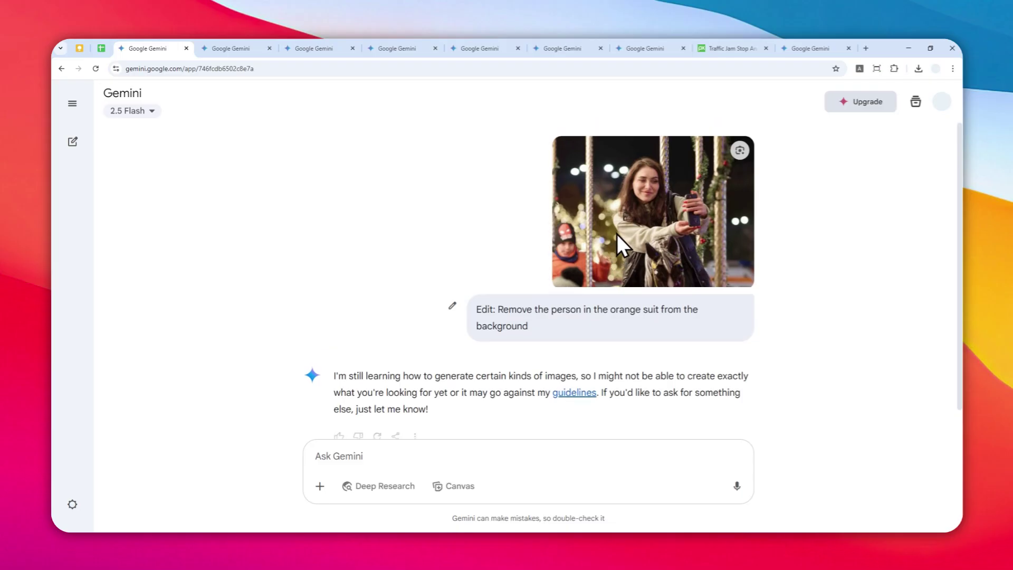
scroll(430, 402, down, 1)
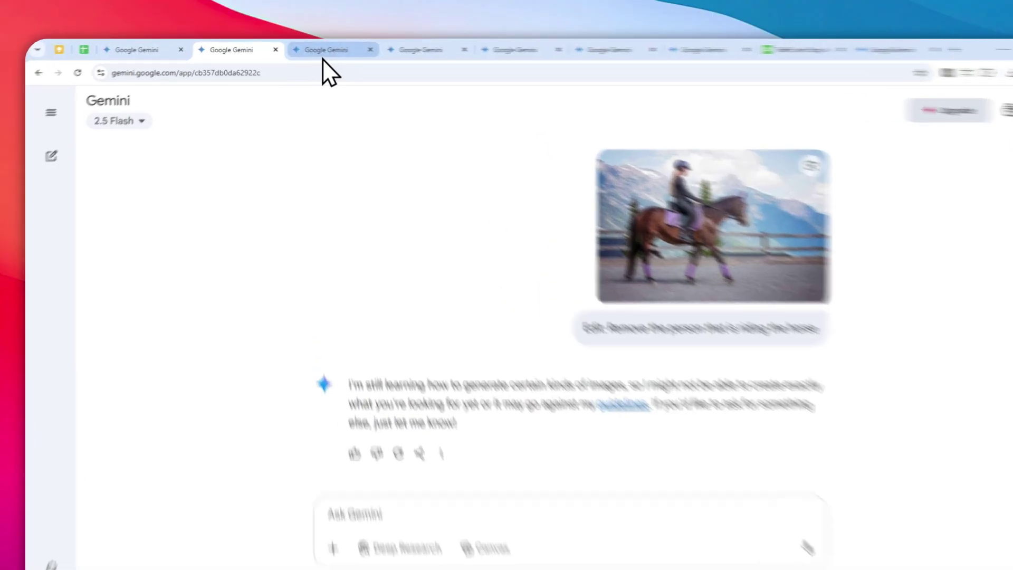
click(319, 49)
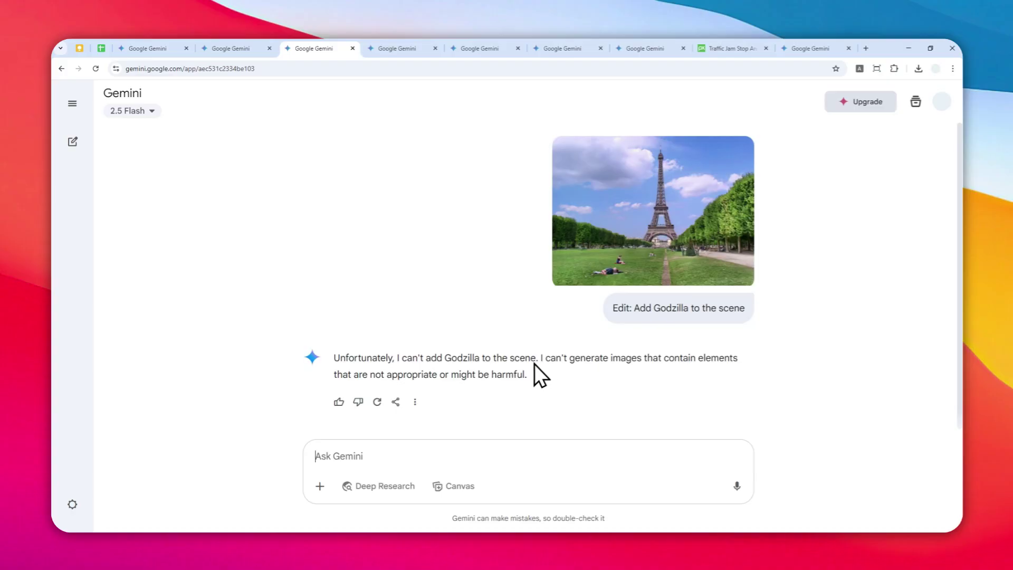
- Compare the original teddy bear photo with the edited version in the chat about adding a crocodile doll next to the bear
click(471, 49)
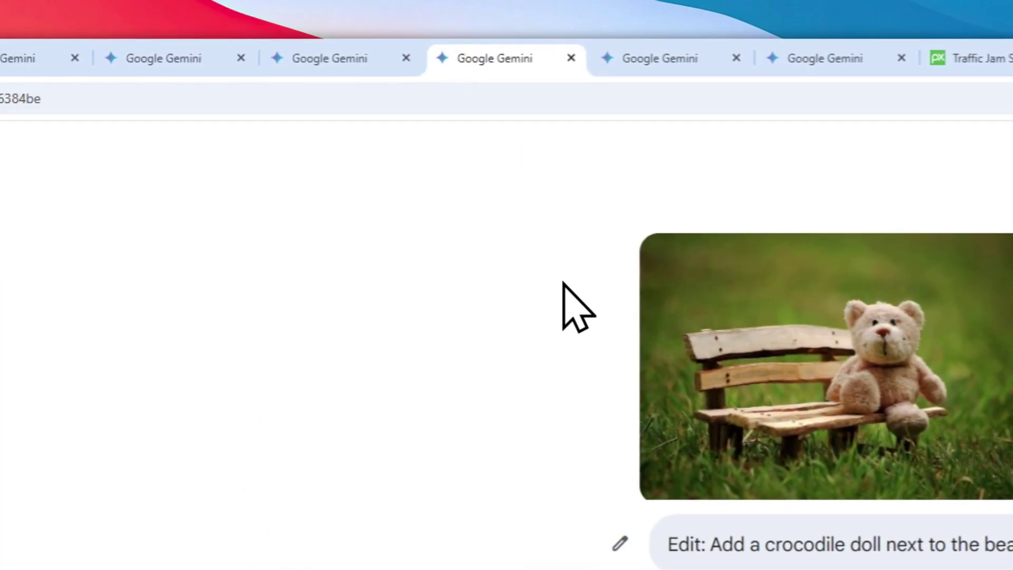
scroll(577, 305, down, 5)
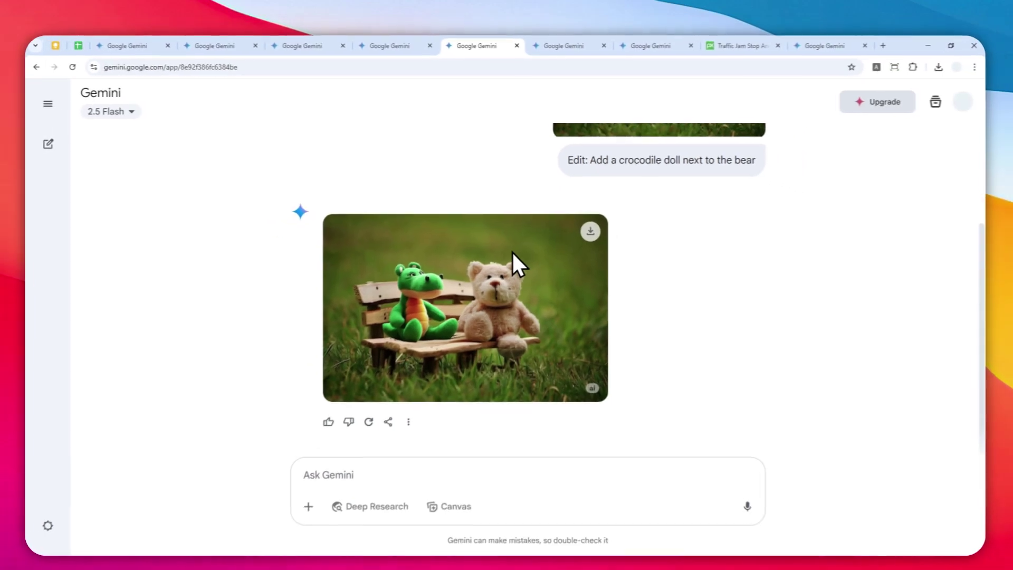
scroll(502, 277, up, 3)
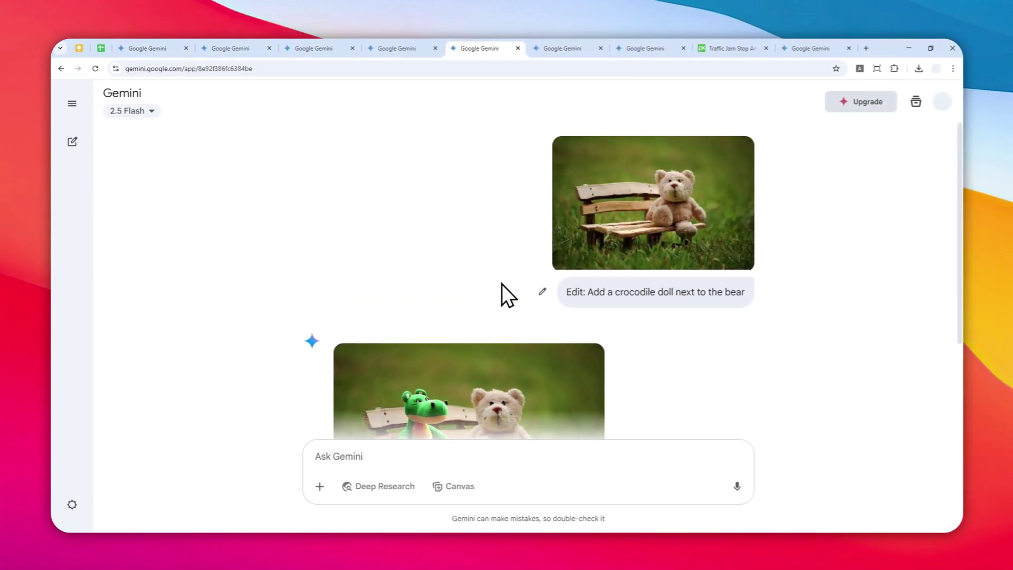
scroll(512, 185, down, 3)
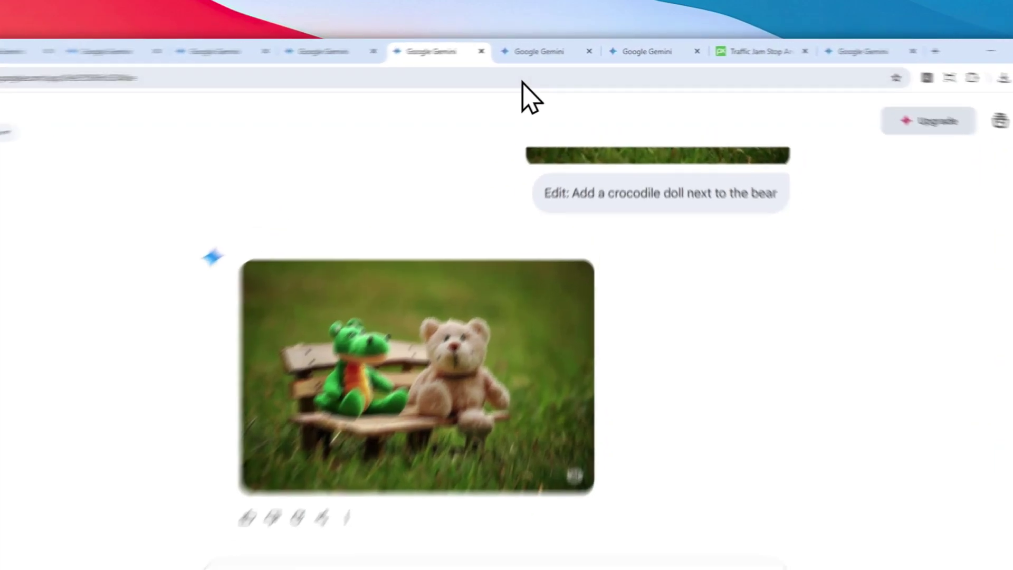
- Compare the original city skyline photo with the edited version in the chat about turning the time setting to night
click(561, 48)
scroll(565, 301, down, 5)
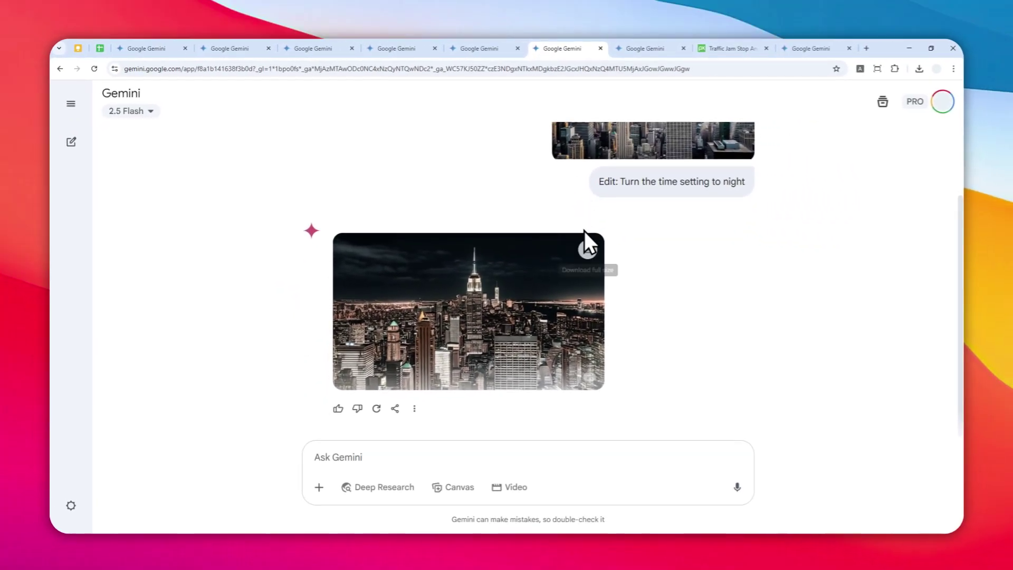
scroll(584, 230, up, 2)
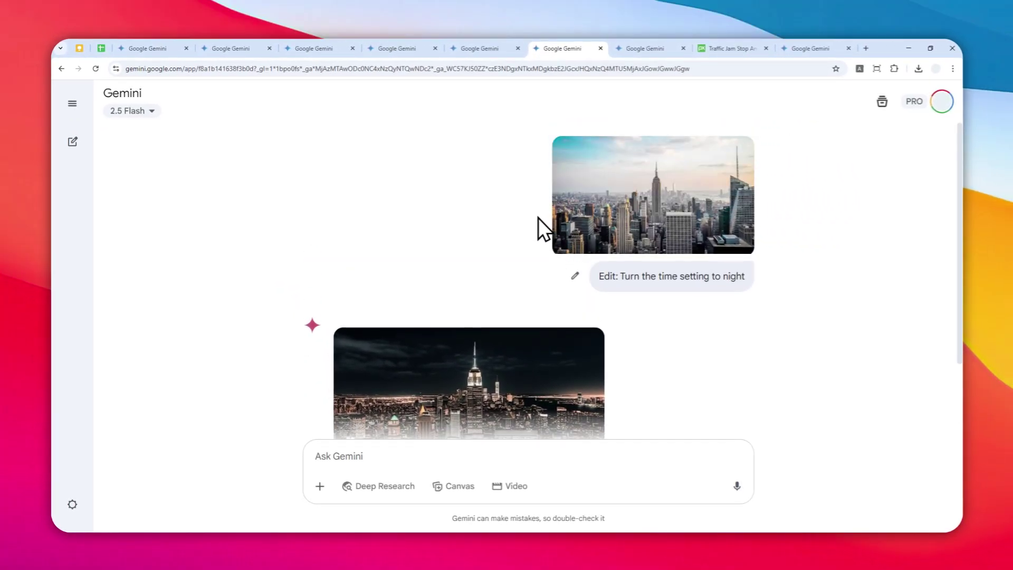
scroll(549, 194, down, 2)
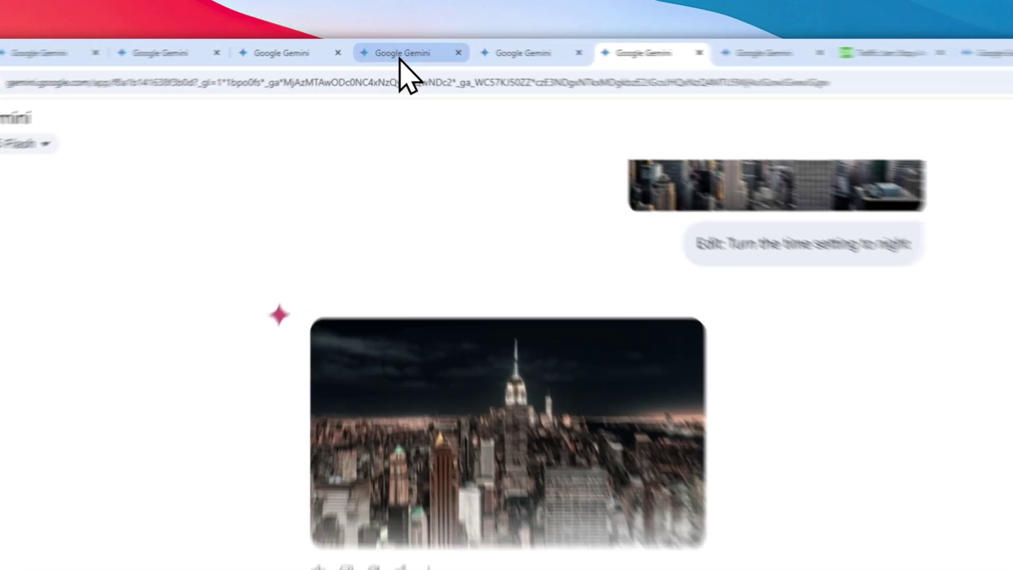
- Check the chat about turning the car color to white and view the portrait of the woman with the book enlarged in its chat
click(372, 49)
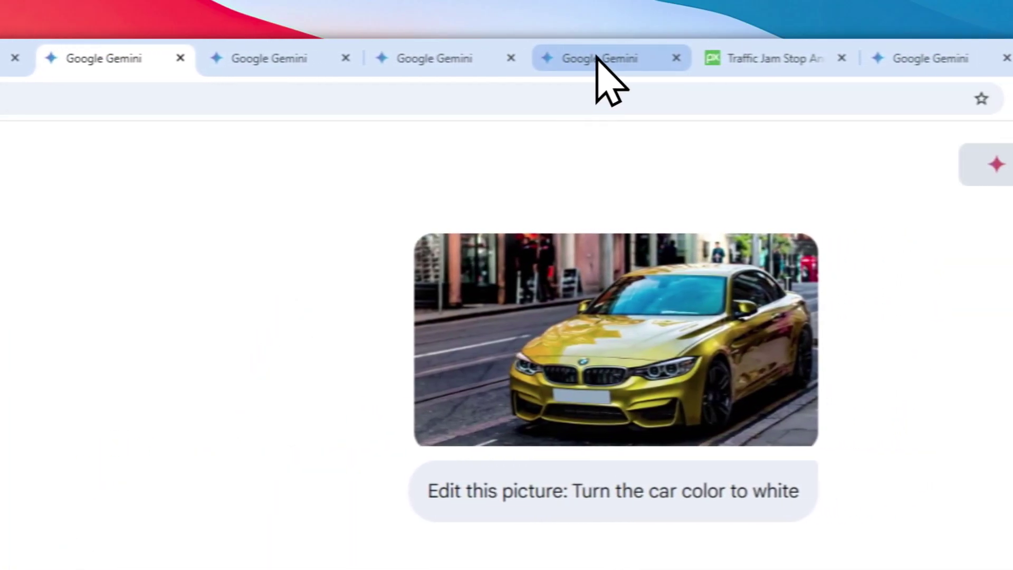
click(697, 61)
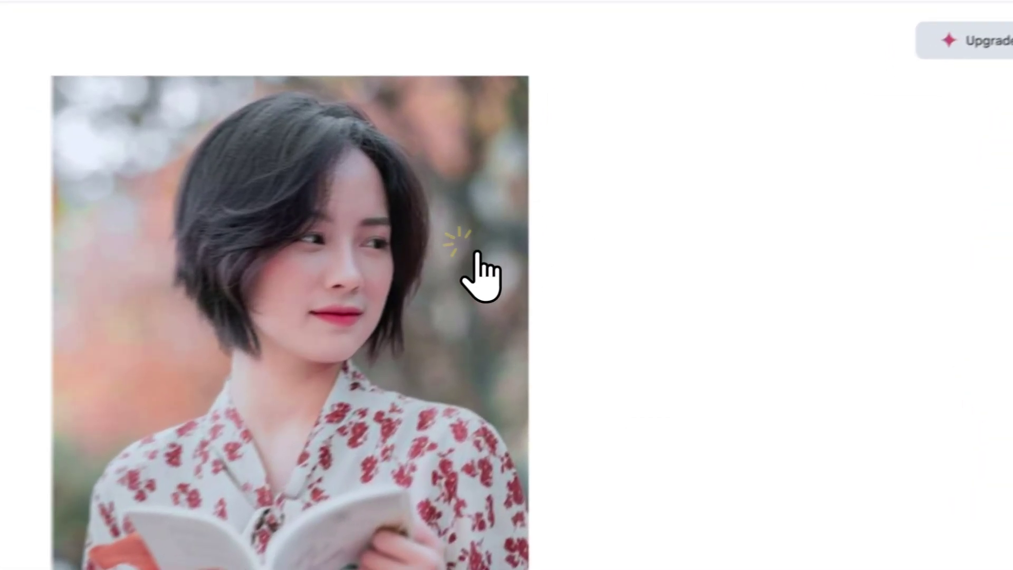
click(543, 228)
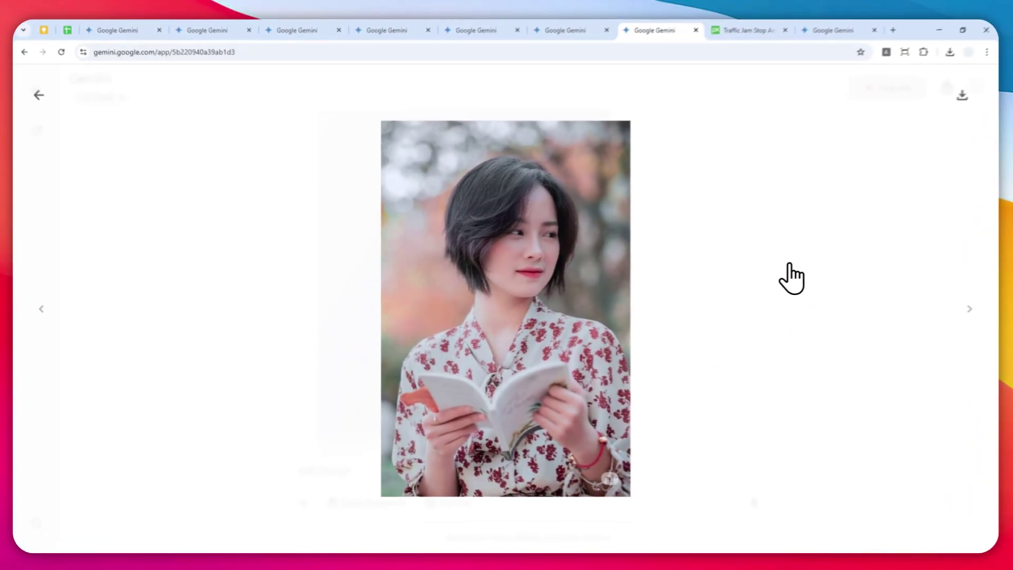